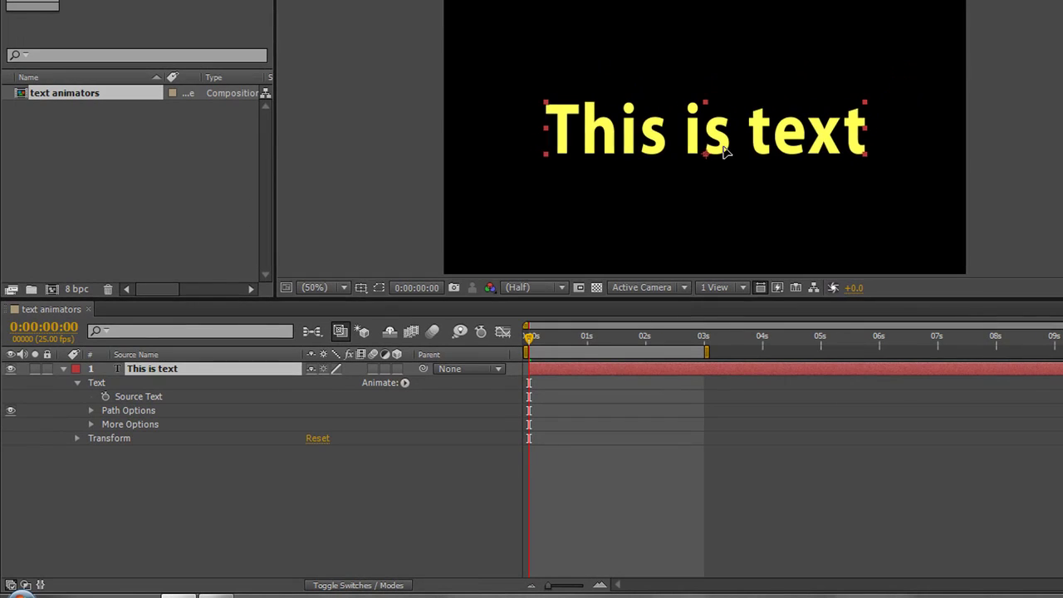
# Add an Anchor Point text animator to the 'This is text' layer
pyautogui.click(716, 163)
pyautogui.press('Return')
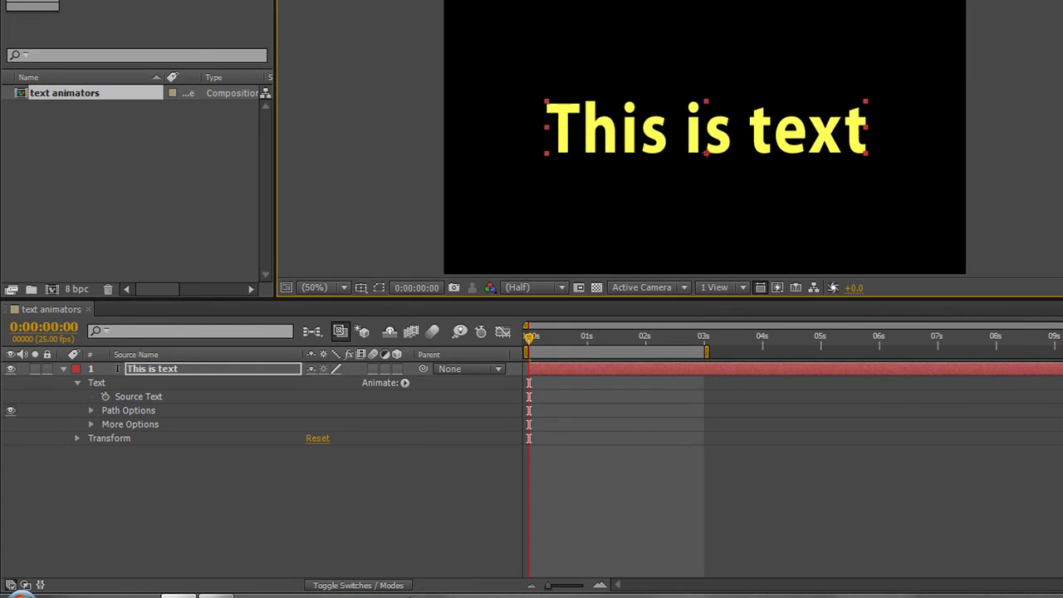
pyautogui.click(404, 383)
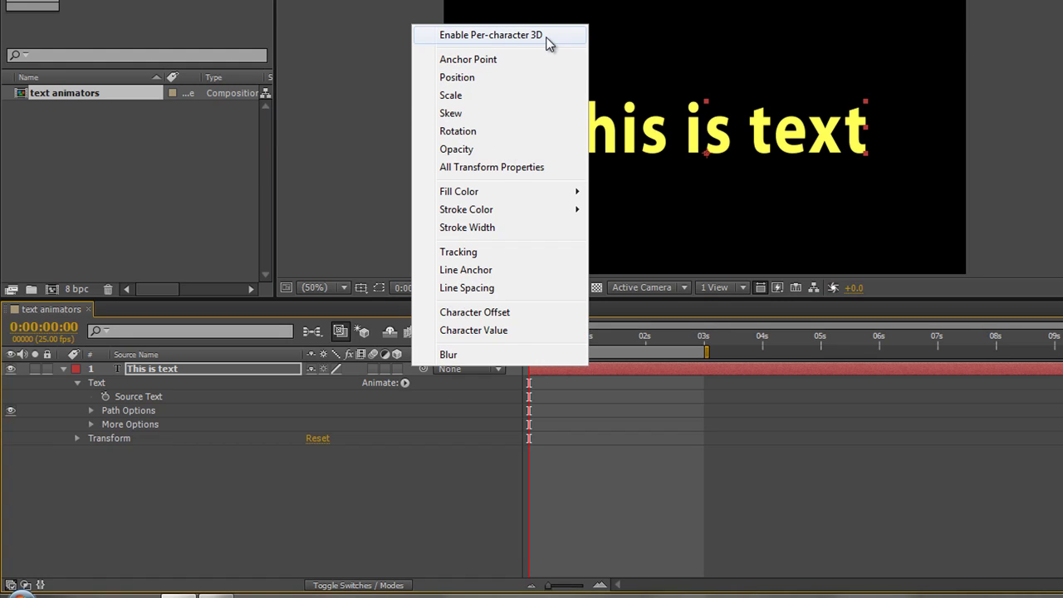
pyautogui.click(488, 59)
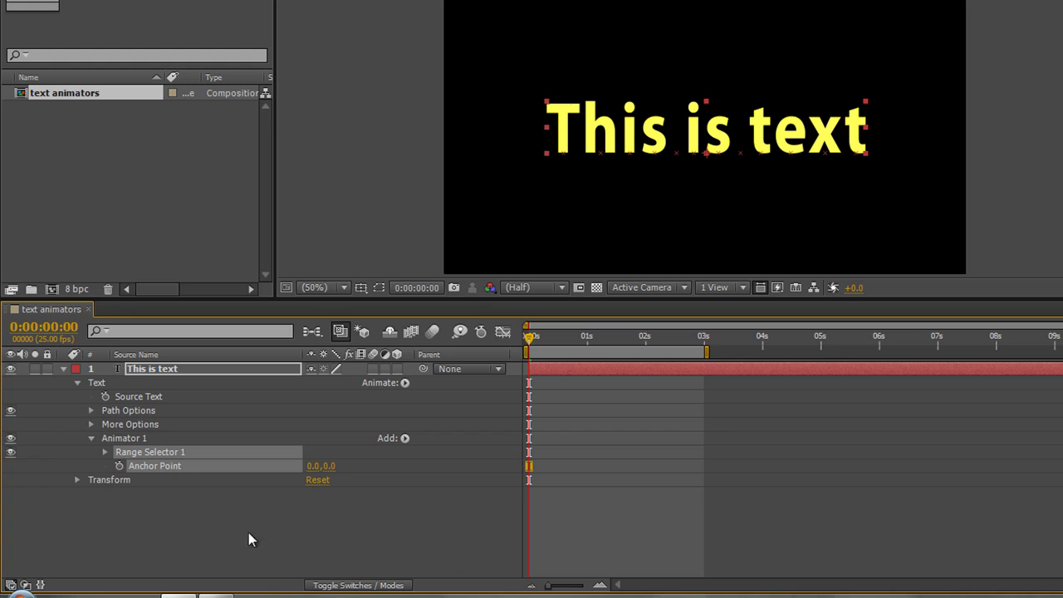
# Set Animator 1's Anchor Point to 75.0,207.0, testing Range Start and returning it to 0%
pyautogui.click(106, 452)
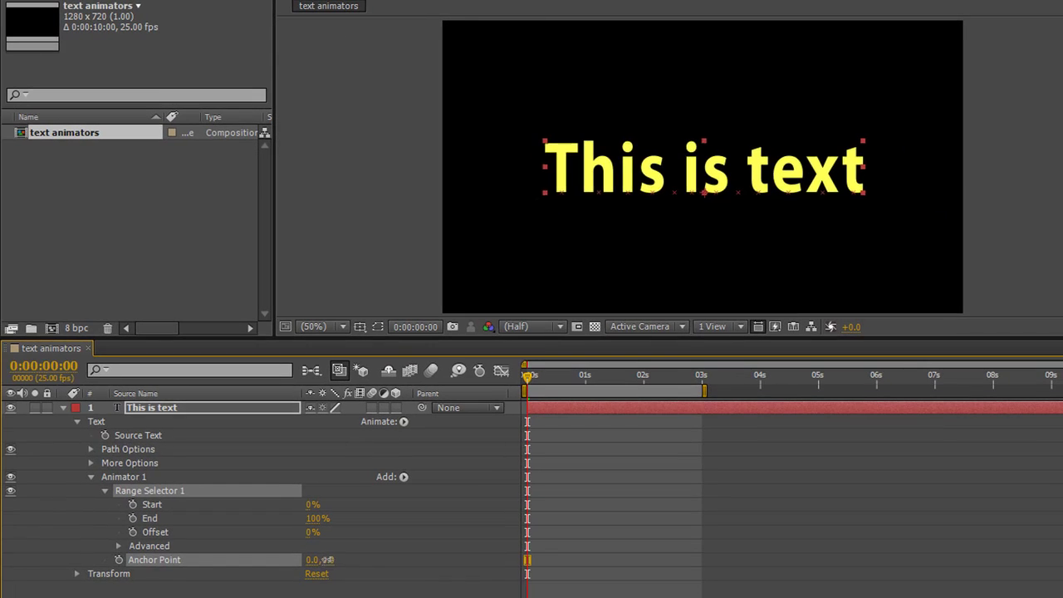
pyautogui.moveTo(0, 597); pyautogui.dragTo(163, 597)
pyautogui.moveTo(469, 547); pyautogui.dragTo(415, 545)
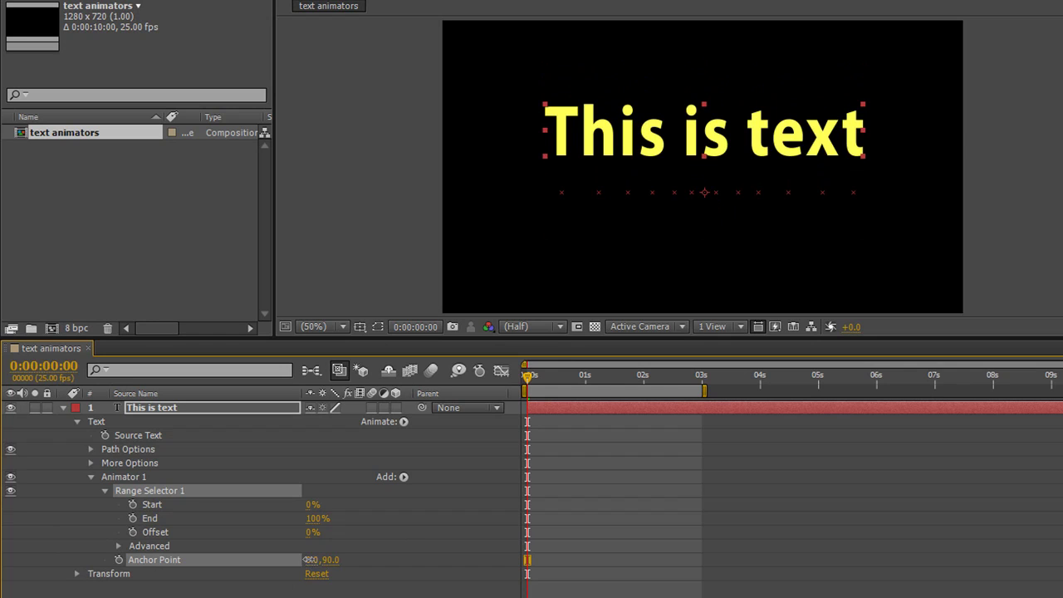
pyautogui.moveTo(309, 559); pyautogui.dragTo(420, 577)
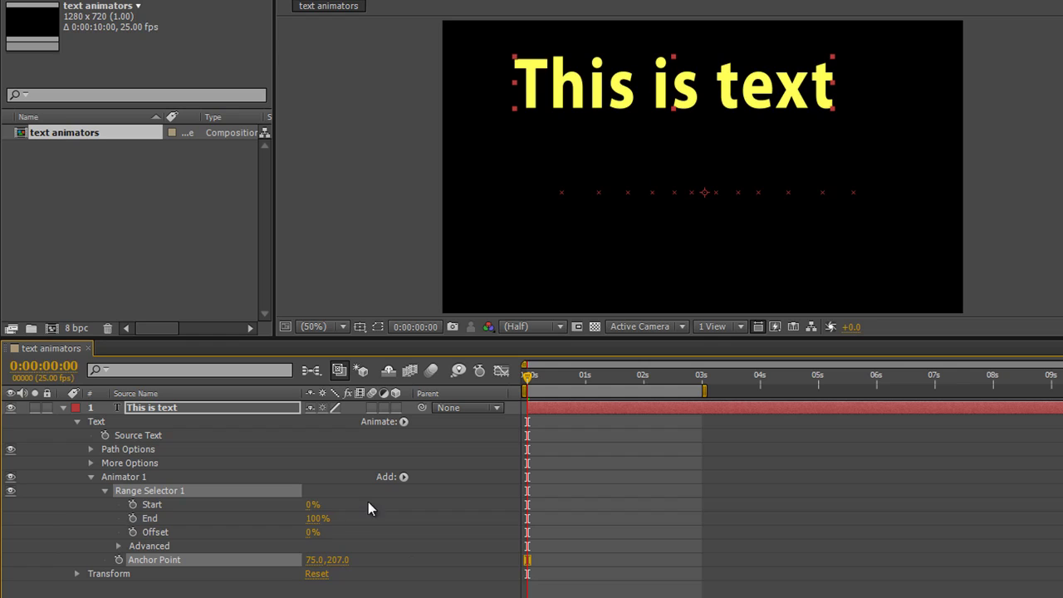
pyautogui.press('F2')
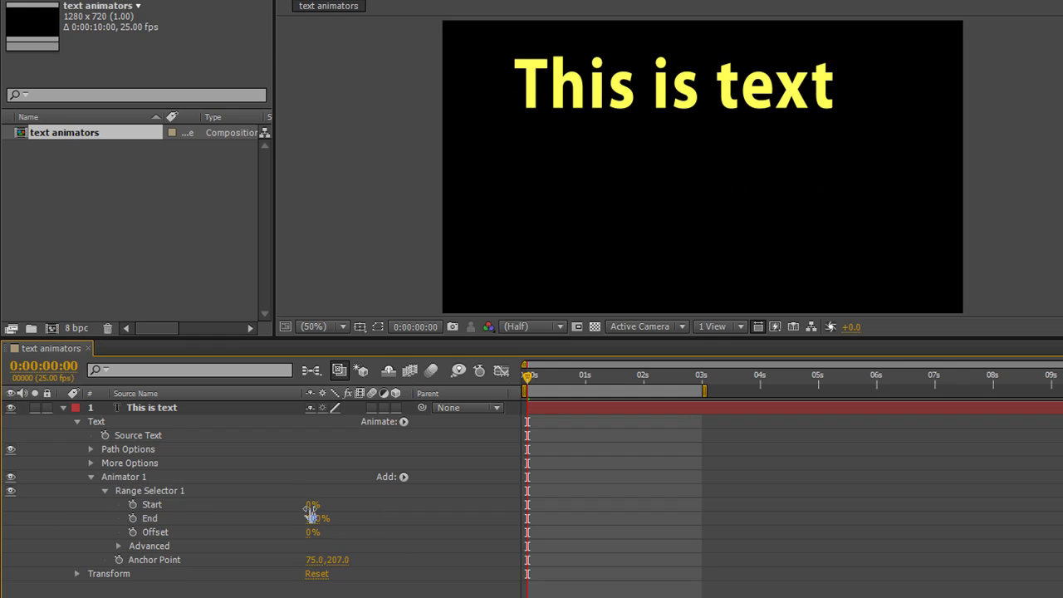
pyautogui.moveTo(311, 504); pyautogui.dragTo(393, 562)
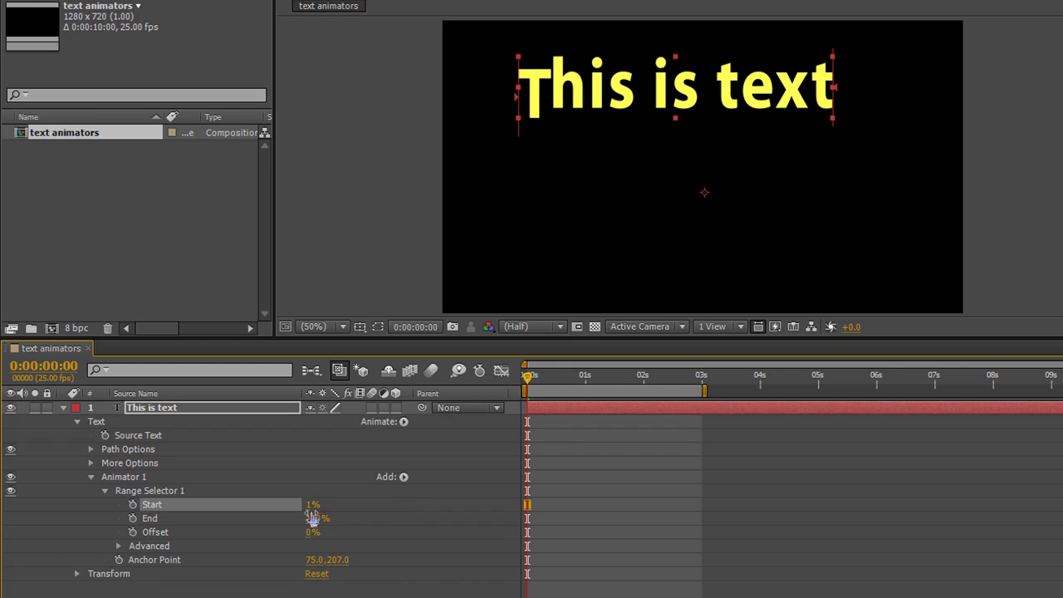
pyautogui.moveTo(309, 505); pyautogui.dragTo(302, 508)
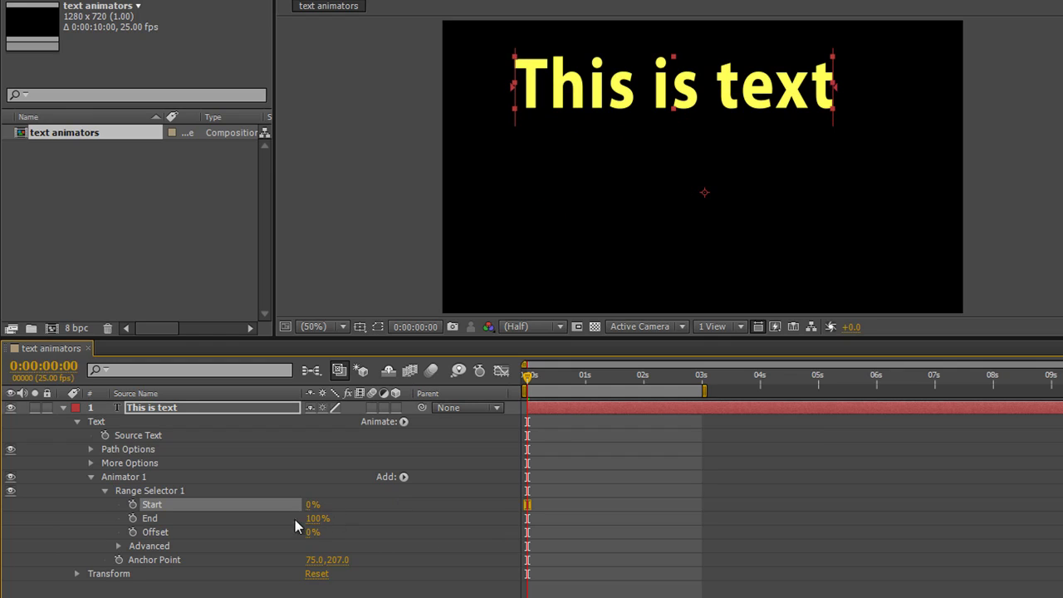
pyautogui.click(160, 561)
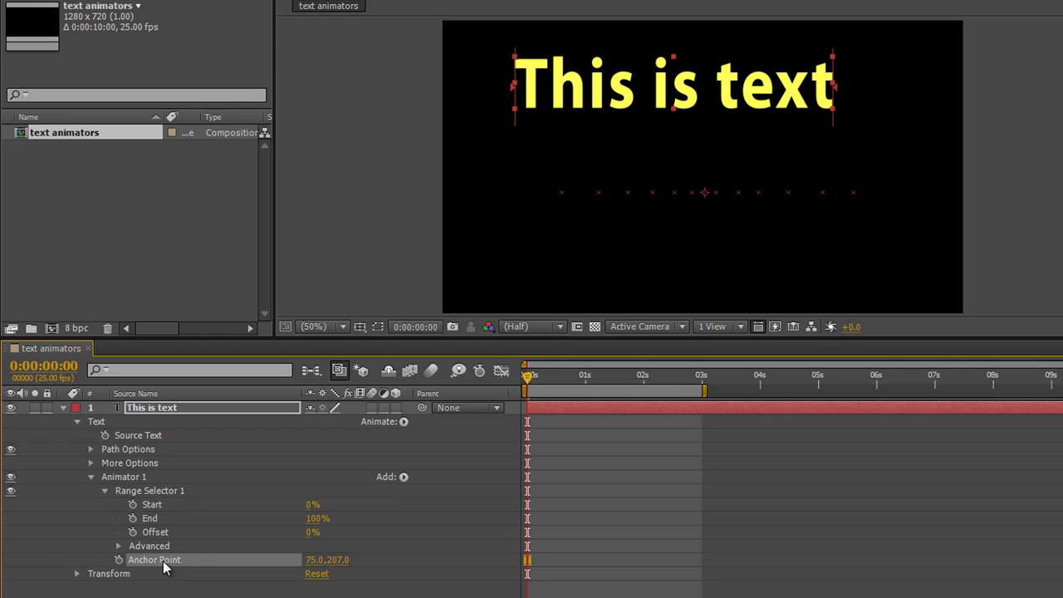
# Add a Rotation property to Animator 1
pyautogui.click(404, 477)
pyautogui.moveTo(476, 490)
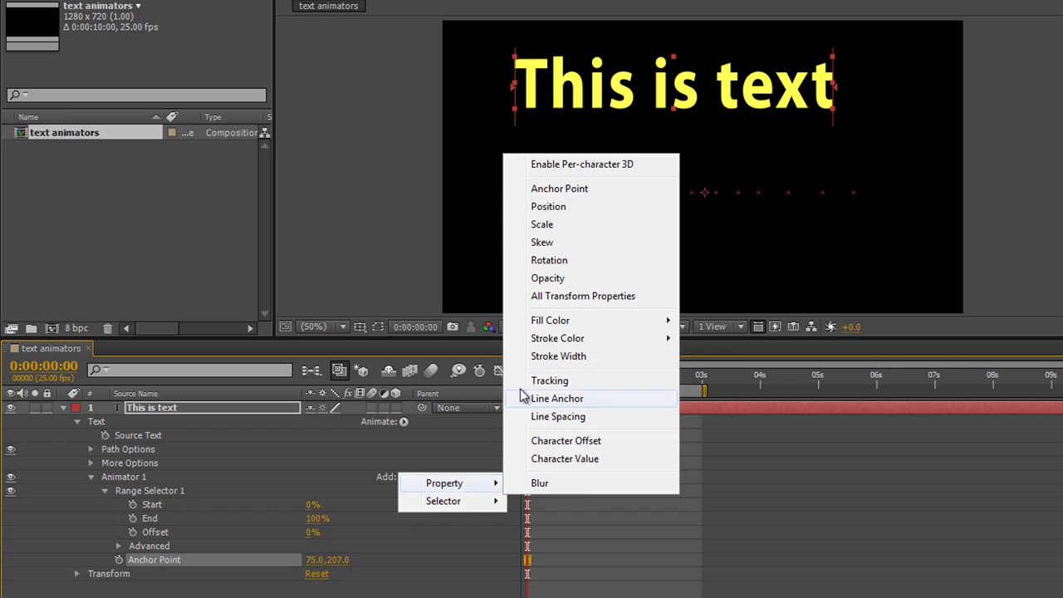
pyautogui.click(558, 263)
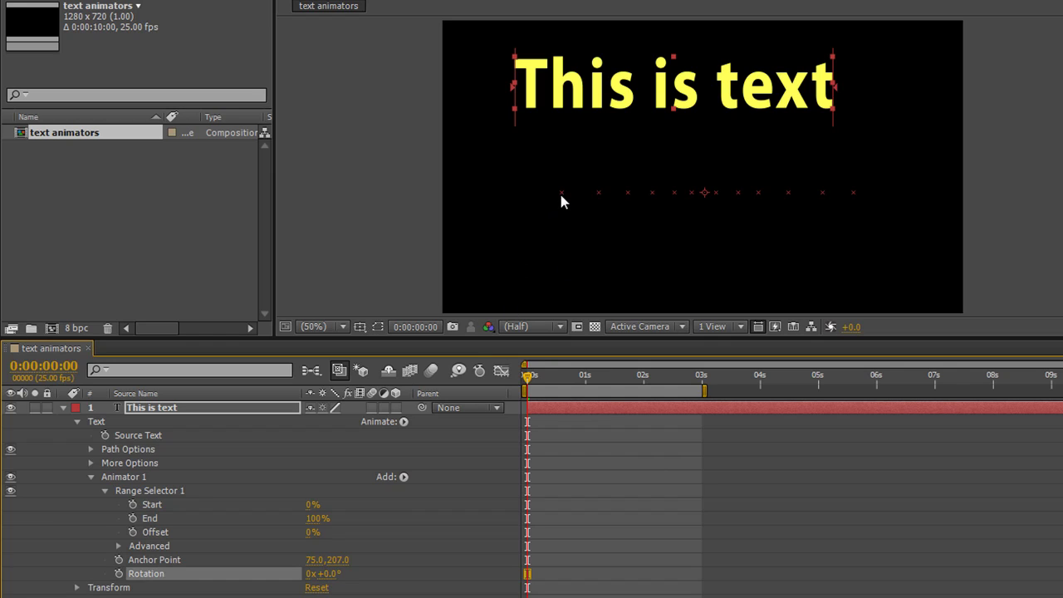
# Limit the range to 42%–58%, rotate 'is' 1°, and drop it with Anchor Point -3.0,-119.0
pyautogui.moveTo(512, 93); pyautogui.dragTo(645, 100)
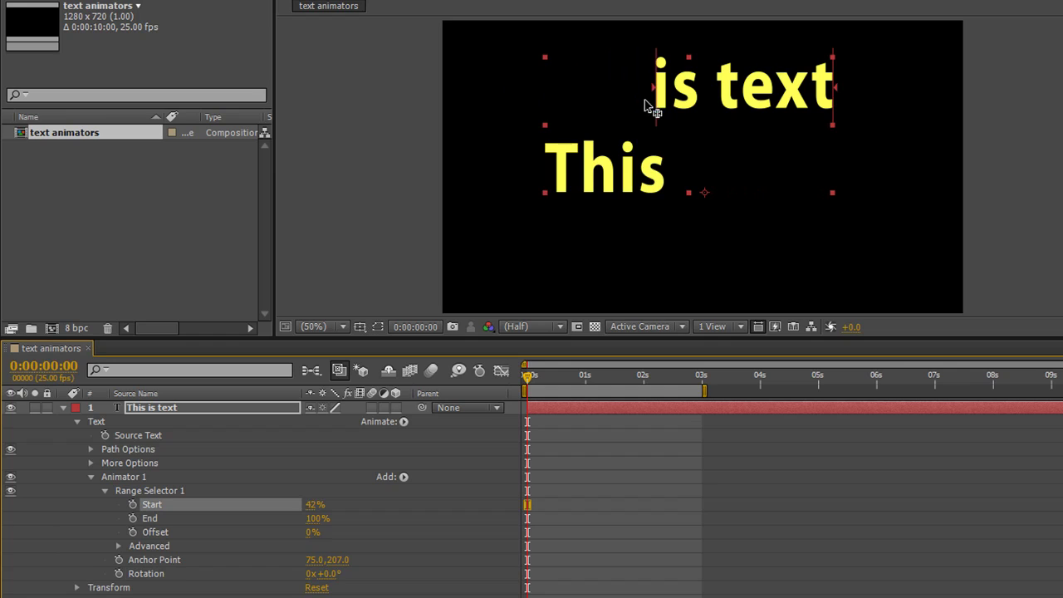
pyautogui.moveTo(837, 86); pyautogui.dragTo(719, 93)
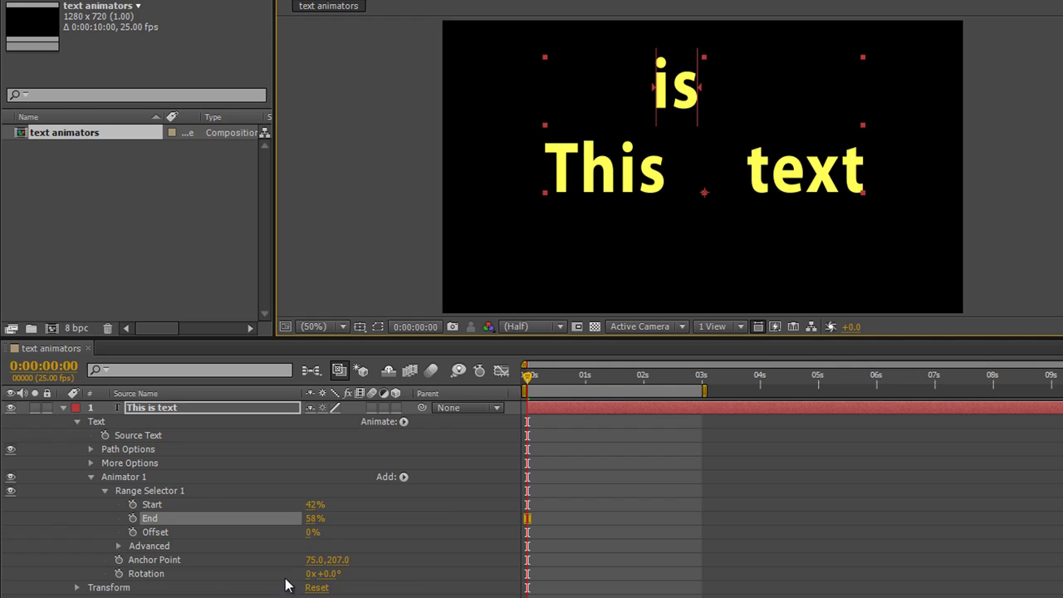
pyautogui.moveTo(330, 574); pyautogui.dragTo(200, 588)
pyautogui.moveTo(314, 560); pyautogui.dragTo(298, 591)
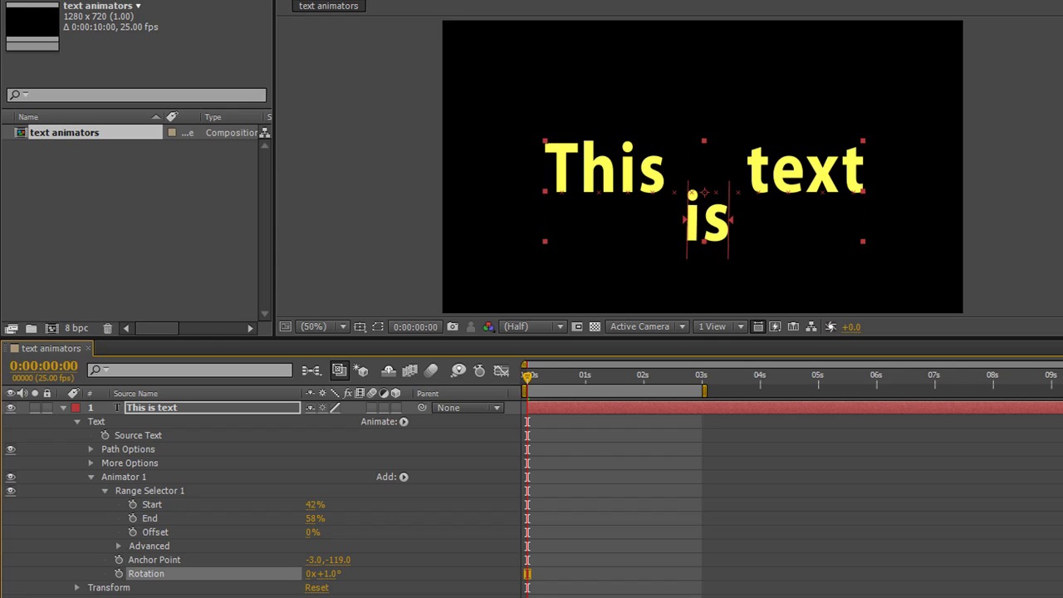
# Add a Scale property to Animator 1 and try lifting and shrinking the word 'is'
pyautogui.click(404, 477)
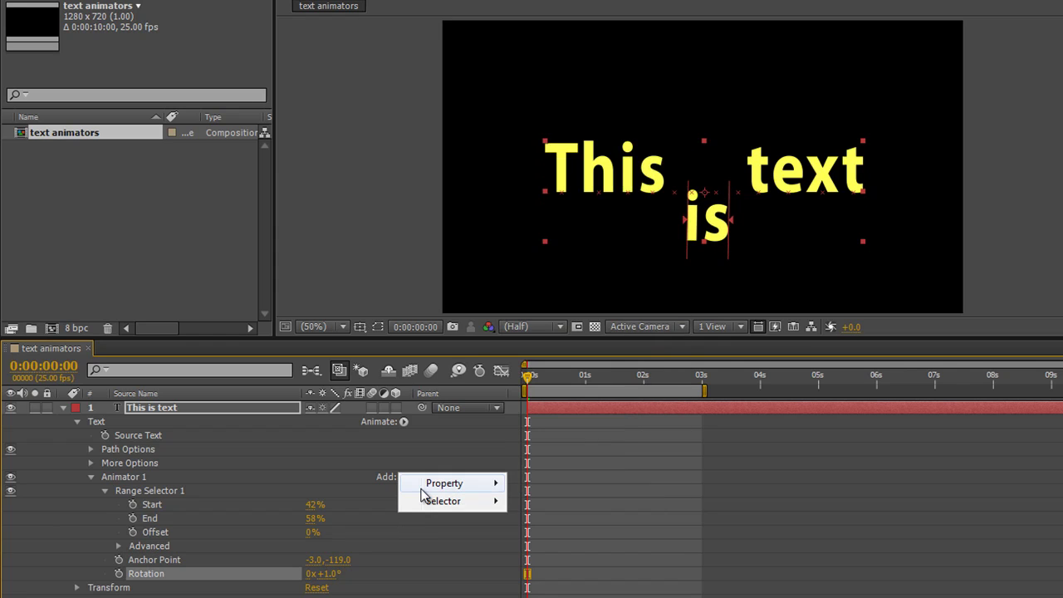
pyautogui.moveTo(425, 488)
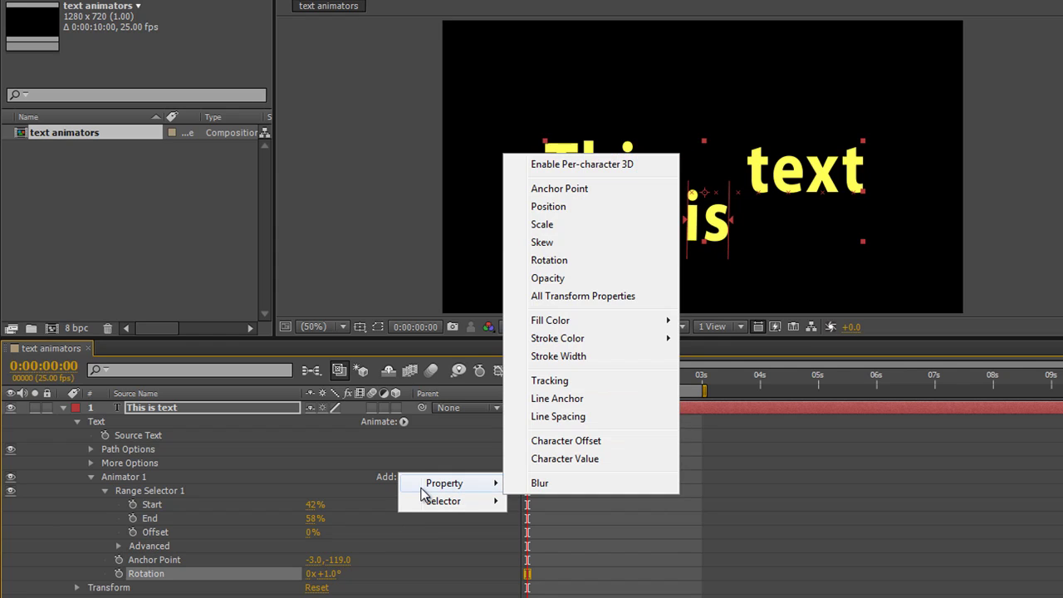
pyautogui.click(543, 225)
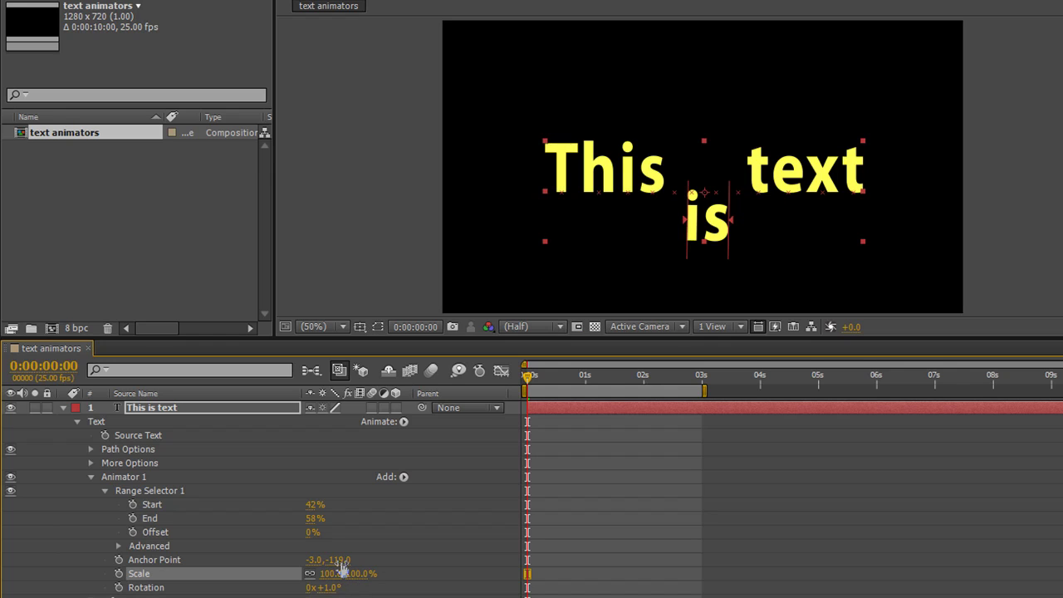
pyautogui.moveTo(339, 560); pyautogui.dragTo(617, 558)
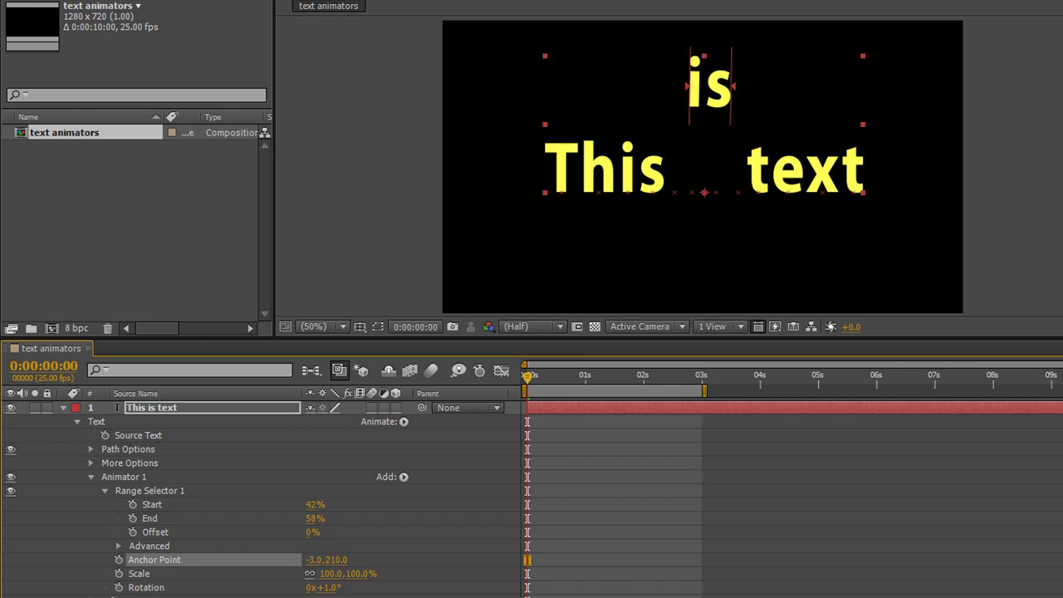
pyautogui.moveTo(331, 573); pyautogui.dragTo(307, 593)
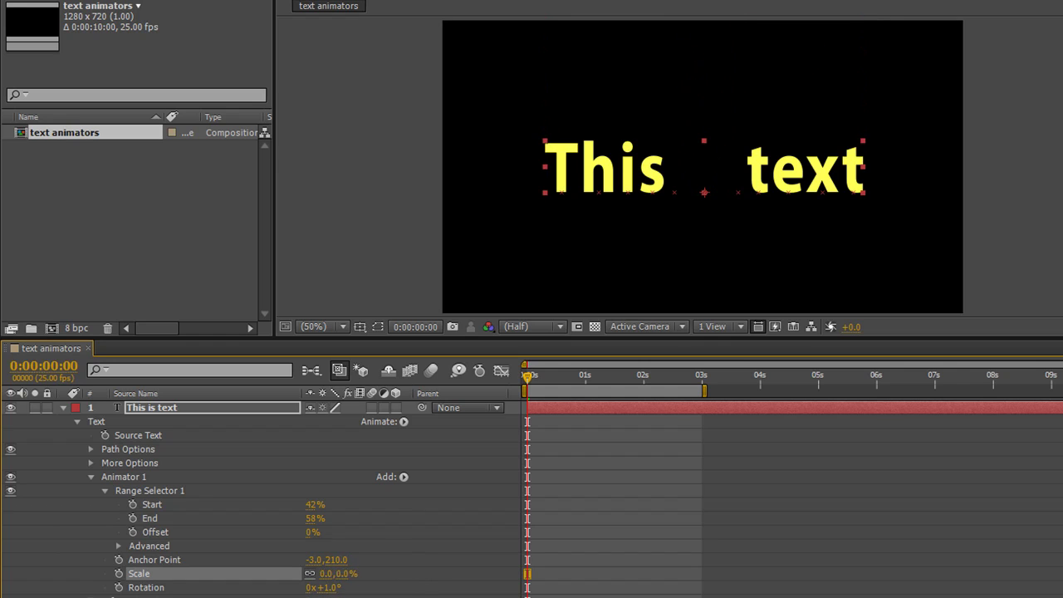
# Reset the animator's anchor point, then set Anchor Point 0.0,157.0 and Scale 78% for 'is'
pyautogui.click(158, 561)
pyautogui.rightClick(162, 563)
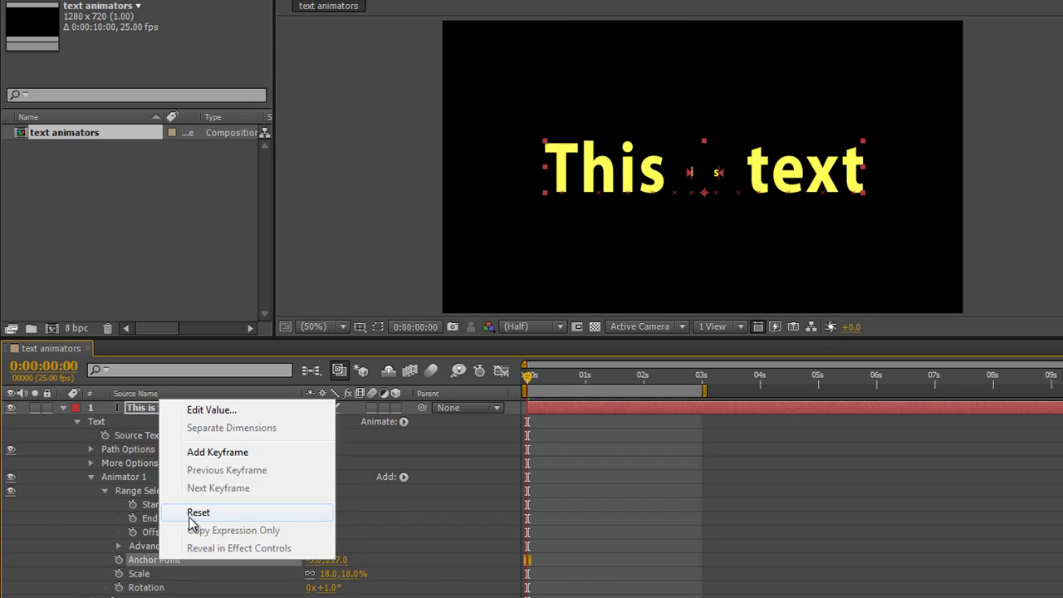
pyautogui.click(196, 511)
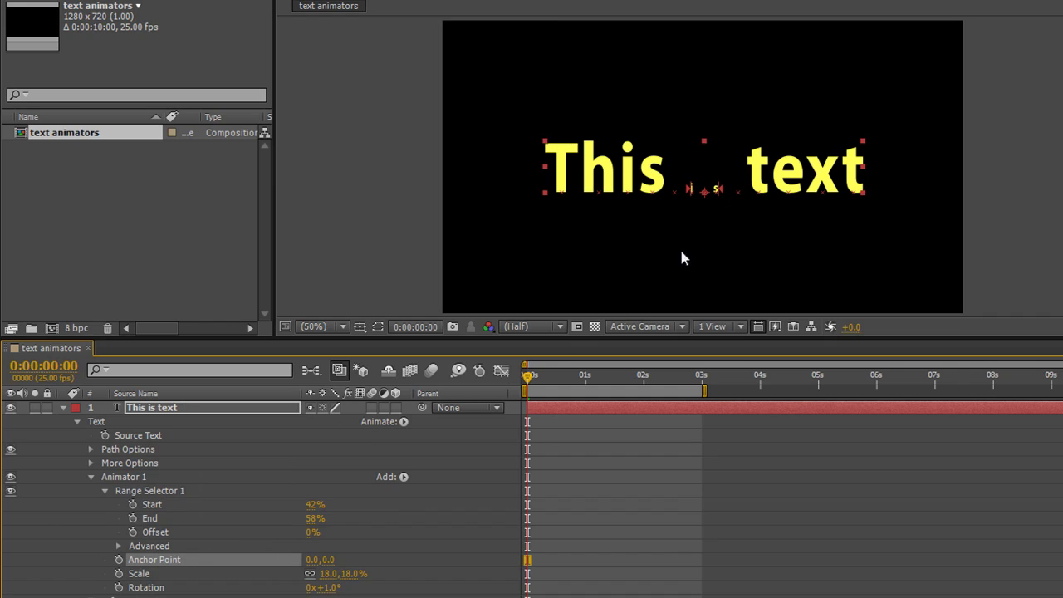
pyautogui.moveTo(349, 574); pyautogui.dragTo(456, 586)
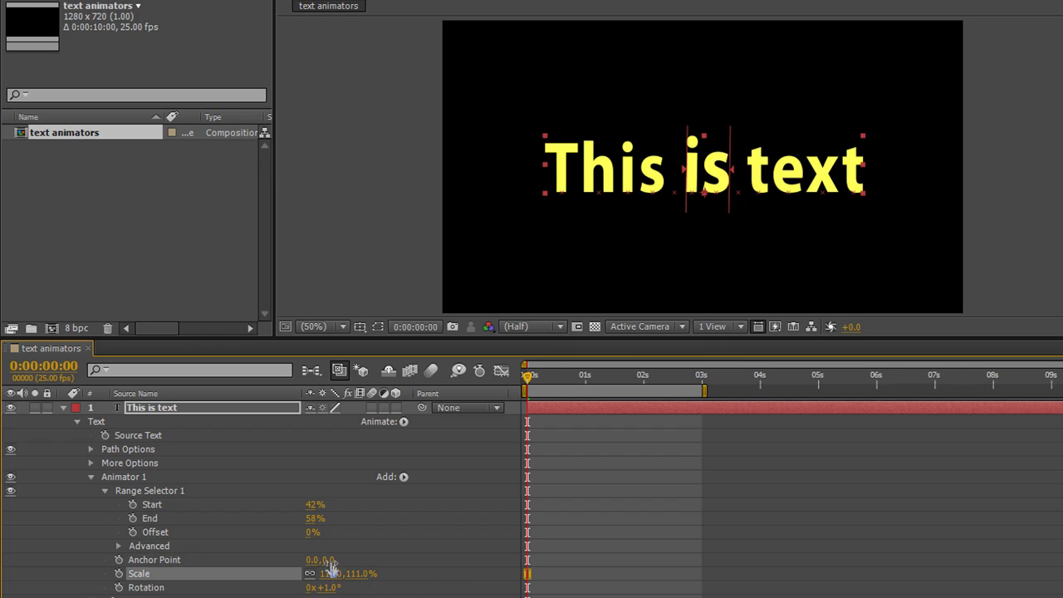
pyautogui.moveTo(324, 560); pyautogui.dragTo(442, 573)
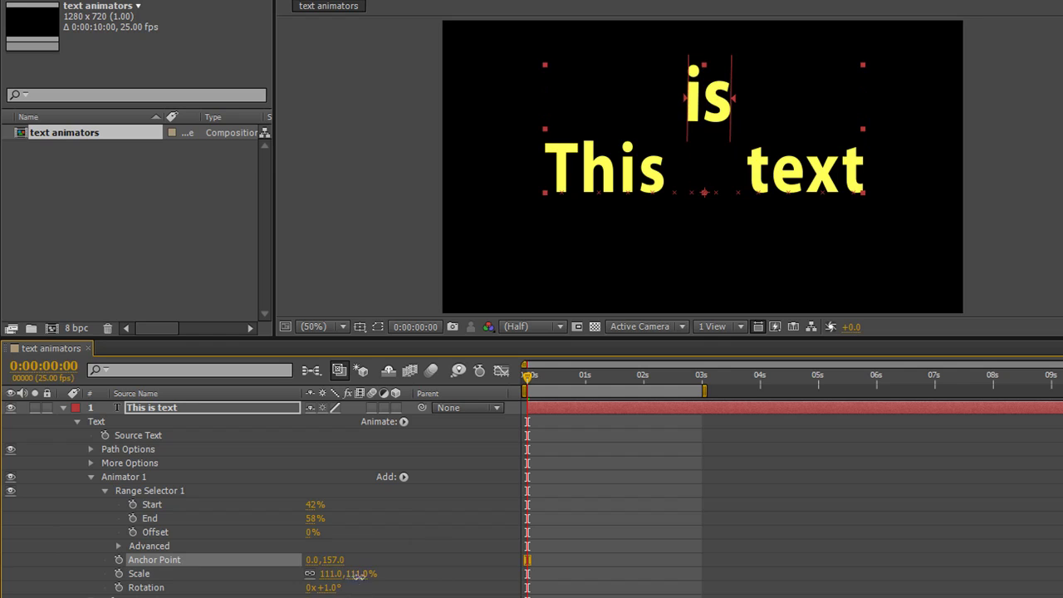
pyautogui.moveTo(357, 573)
pyautogui.mouseDown()
pyautogui.moveTo(397, 570)
pyautogui.moveTo(291, 587)
pyautogui.moveTo(348, 559)
pyautogui.mouseUp()
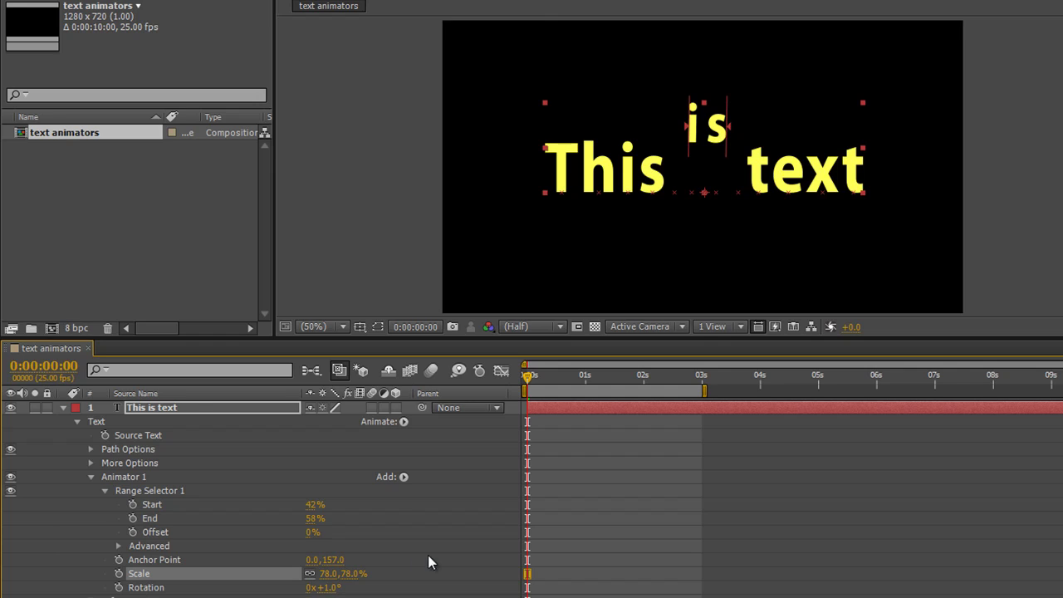
# Replace Animator 1 with a new Position animator and show its Range Selector Start, End and Offset
pyautogui.click(123, 478)
pyautogui.press('Delete')
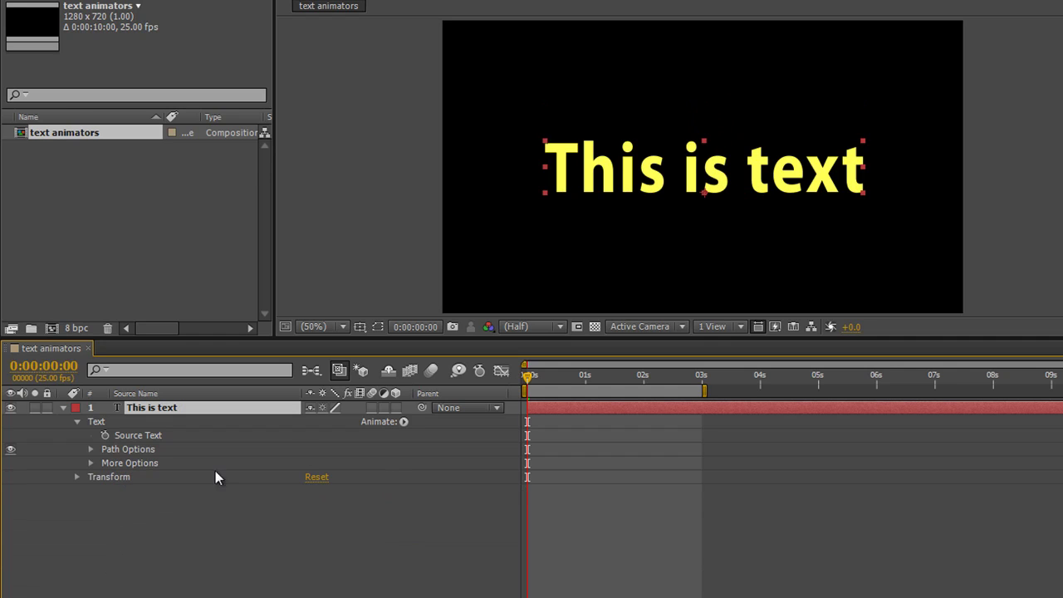
pyautogui.click(404, 421)
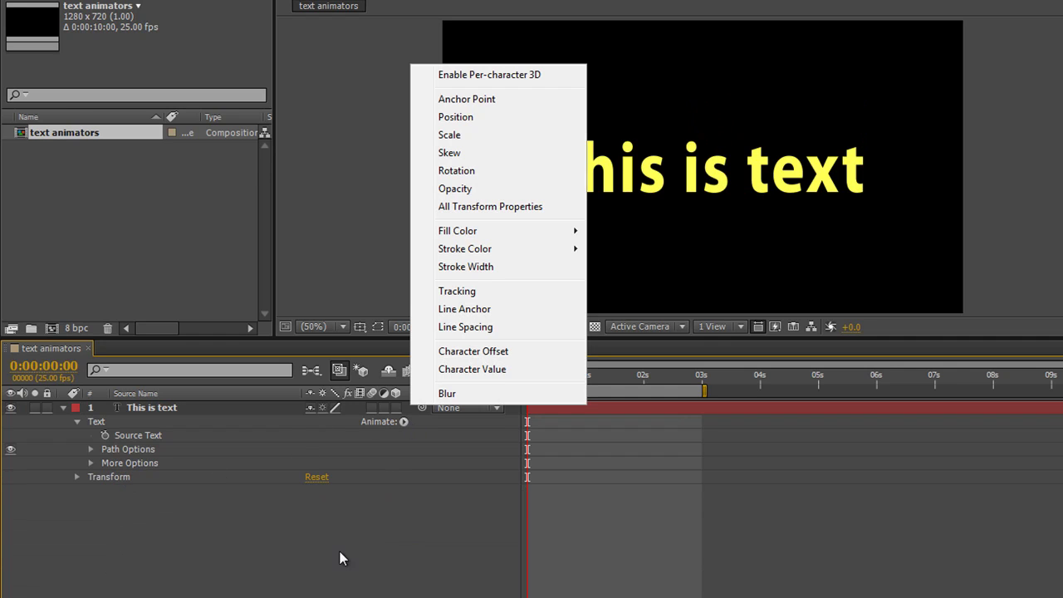
pyautogui.click(457, 117)
pyautogui.click(105, 491)
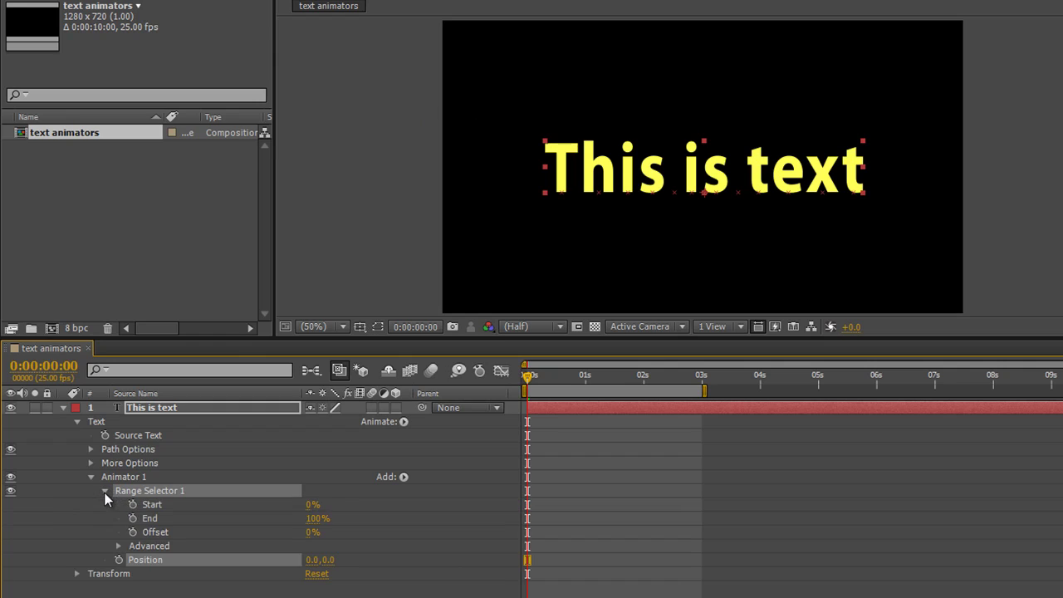
pyautogui.click(160, 506)
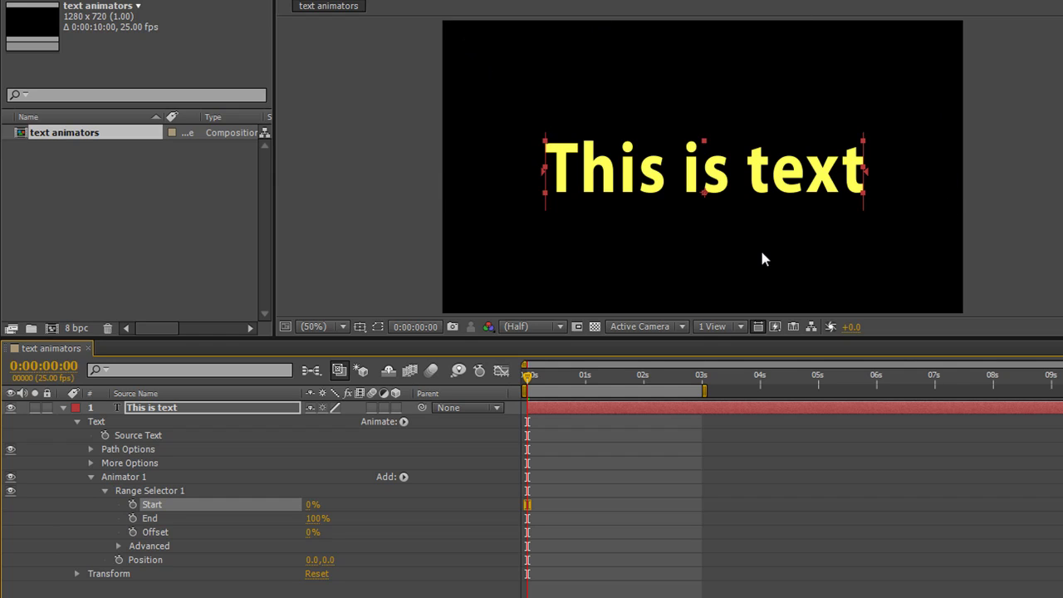
pyautogui.click(176, 408)
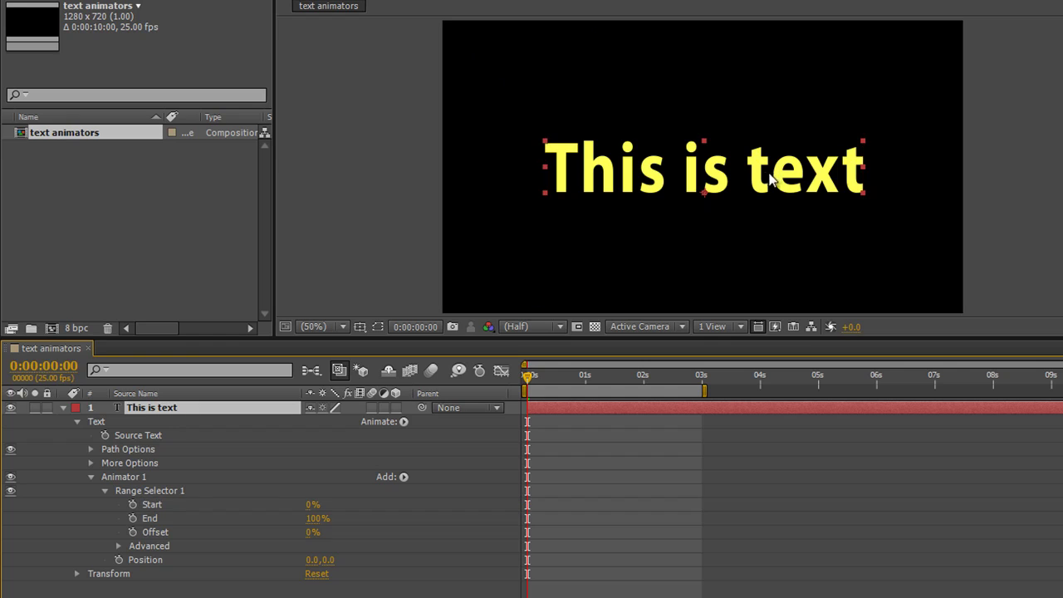
pyautogui.moveTo(771, 181); pyautogui.dragTo(723, 116)
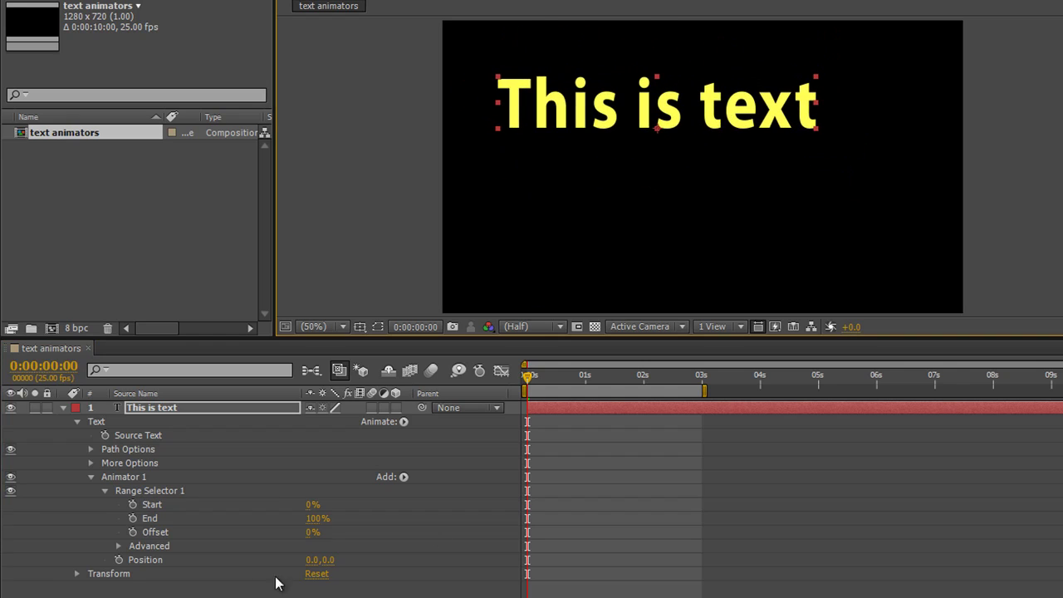
pyautogui.click(155, 505)
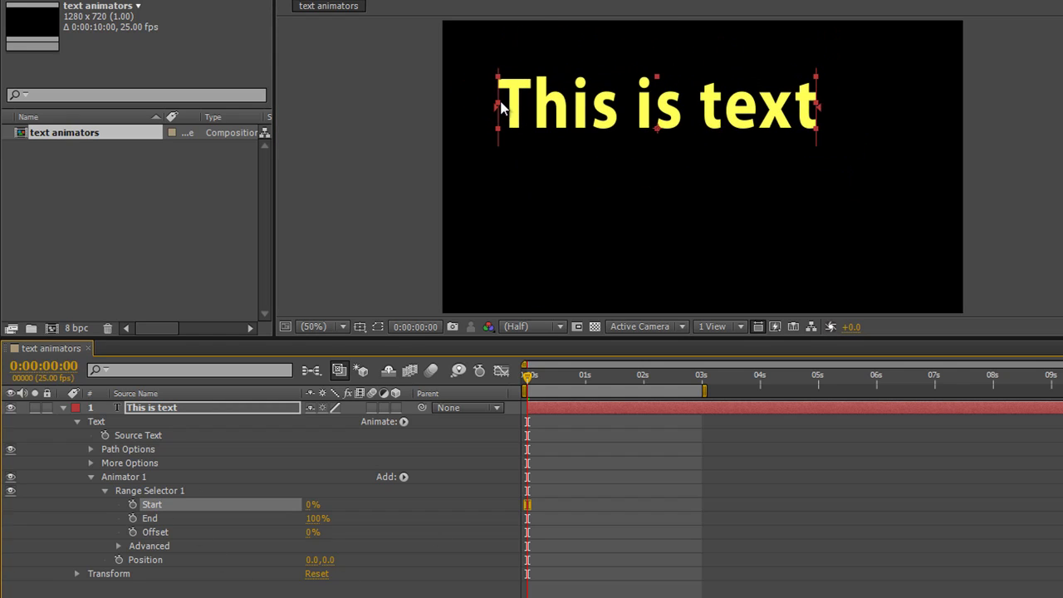
pyautogui.moveTo(638, 110); pyautogui.dragTo(682, 172)
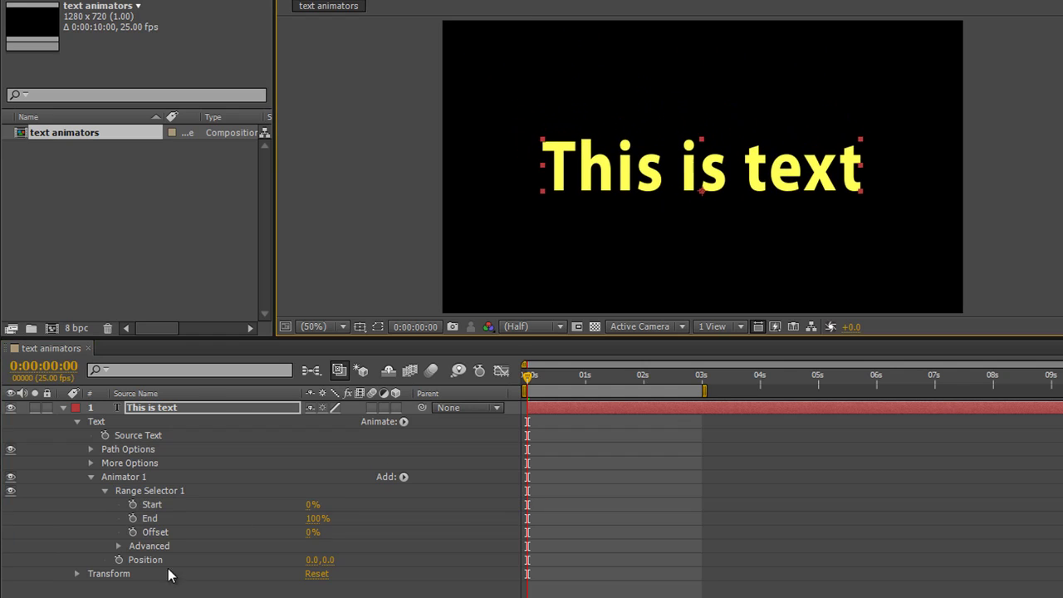
pyautogui.click(151, 505)
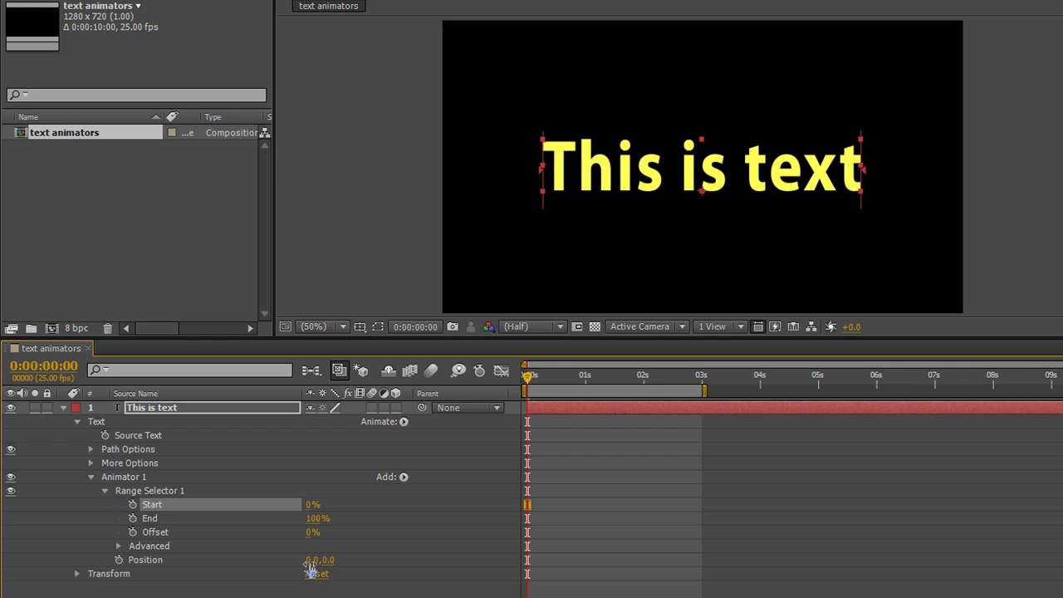
# Set Animator 1's Position to -1064,0 and sweep Range Start to preview characters sliding in
pyautogui.moveTo(309, 561); pyautogui.dragTo(147, 553)
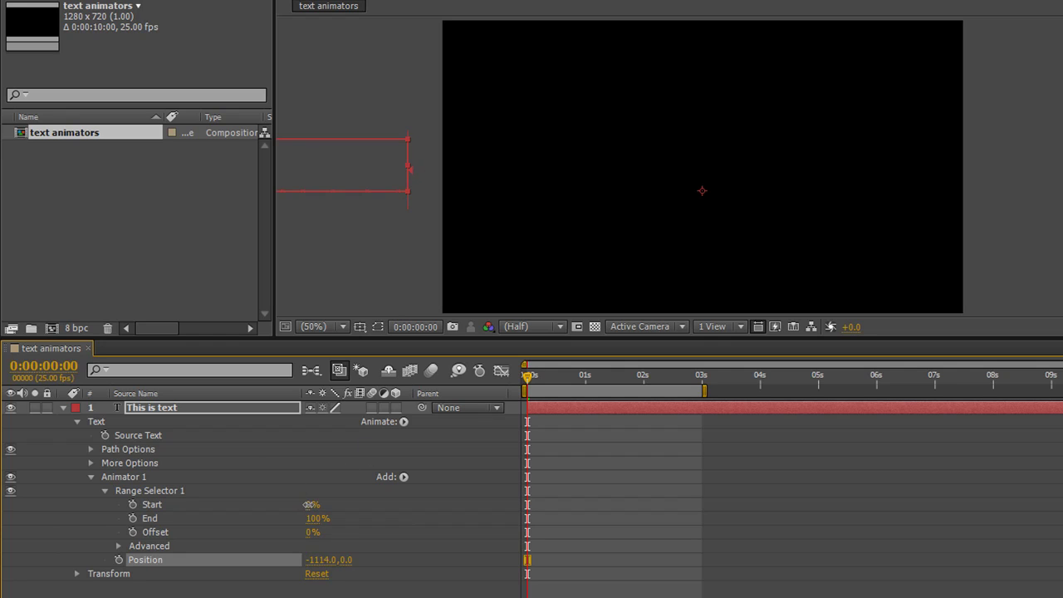
pyautogui.moveTo(309, 504)
pyautogui.mouseDown()
pyautogui.moveTo(418, 525)
pyautogui.moveTo(356, 504)
pyautogui.moveTo(306, 504)
pyautogui.mouseUp()
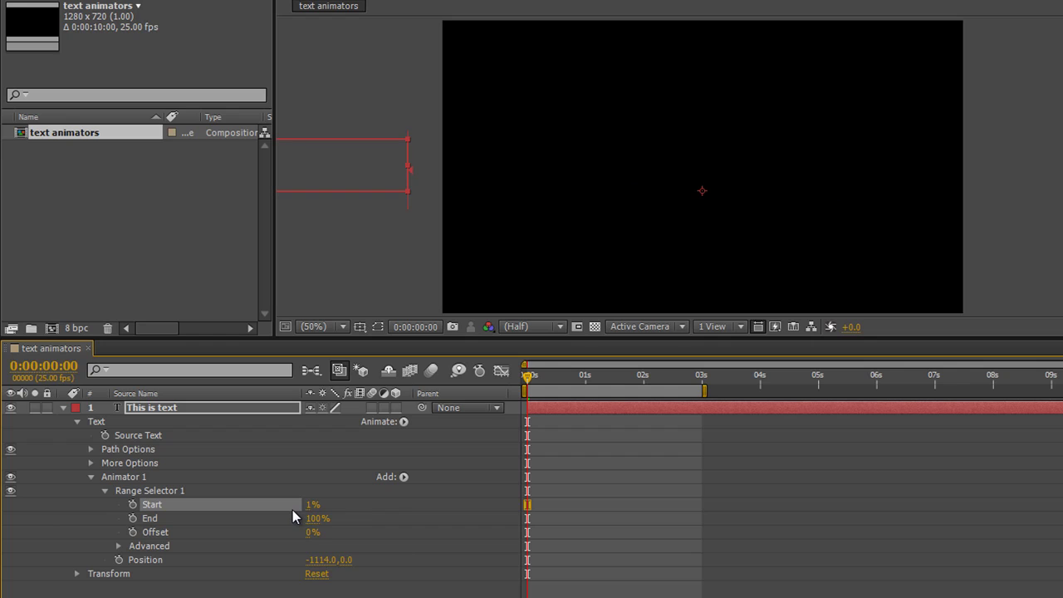
pyautogui.moveTo(309, 508); pyautogui.dragTo(389, 573)
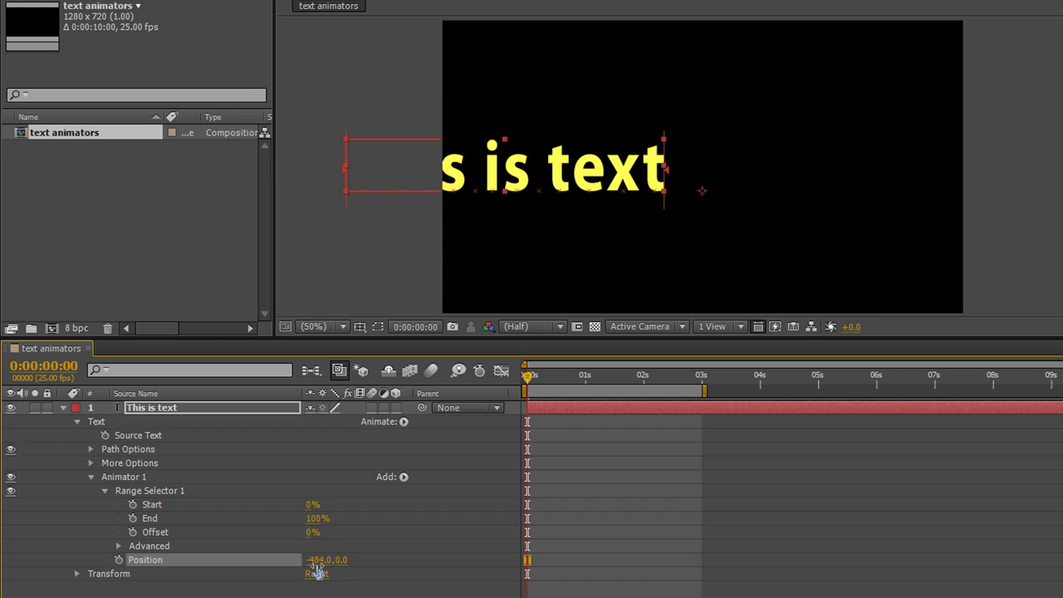
pyautogui.moveTo(316, 570); pyautogui.dragTo(265, 559)
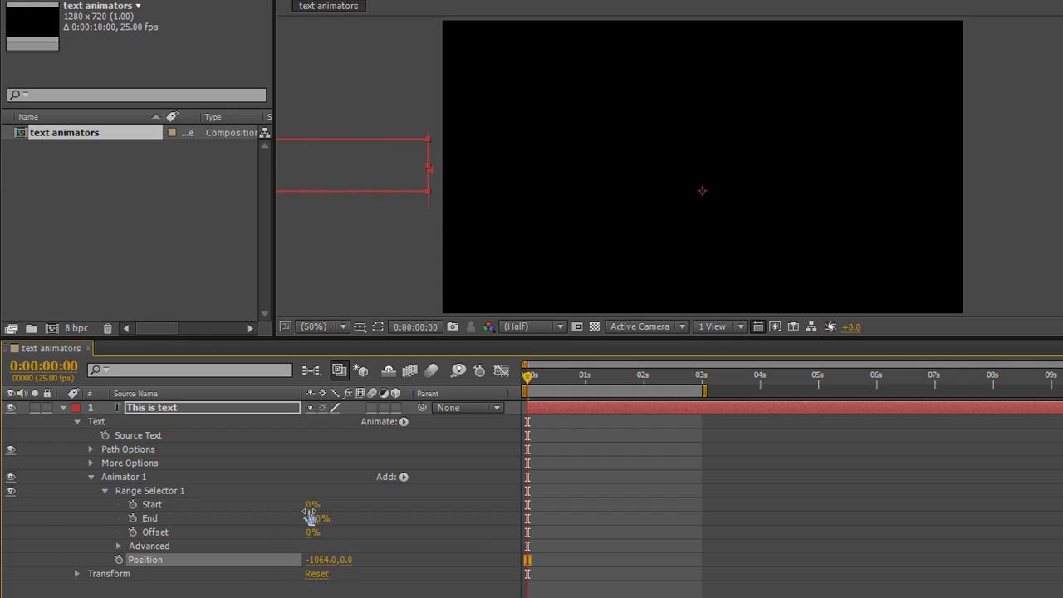
pyautogui.moveTo(313, 505)
pyautogui.mouseDown()
pyautogui.moveTo(458, 522)
pyautogui.moveTo(332, 510)
pyautogui.mouseUp()
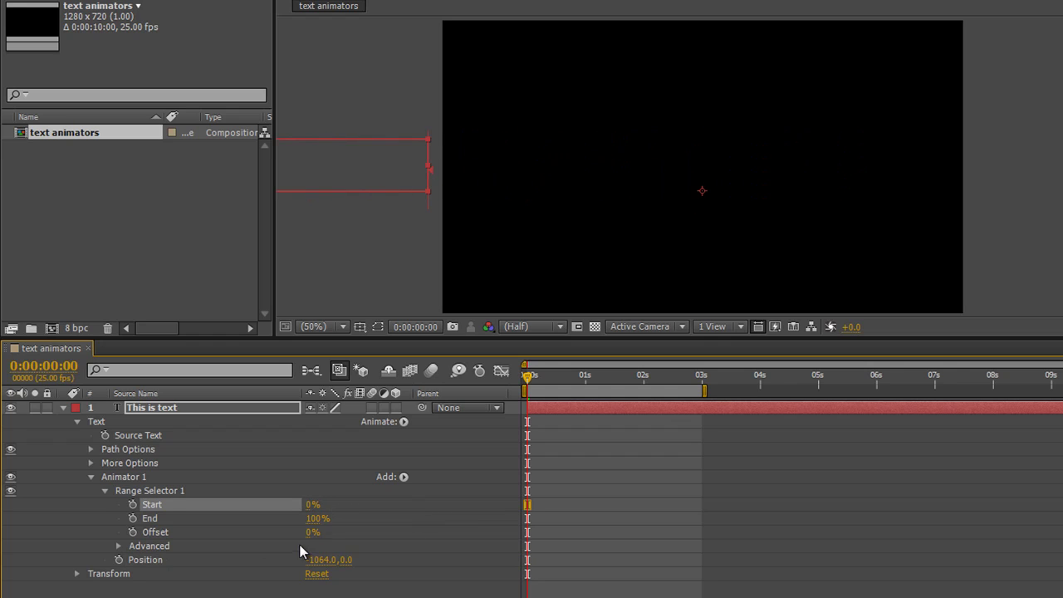
# Replace Animator 1 with an All Transform Properties animator and bring up its Add Property list
pyautogui.click(131, 478)
pyautogui.press('Delete')
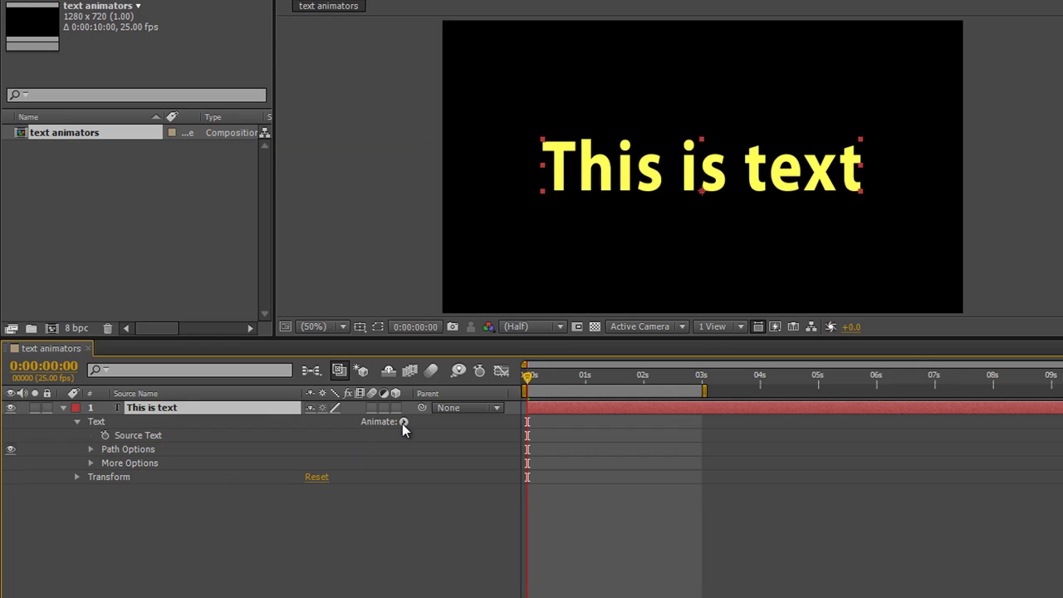
pyautogui.click(403, 422)
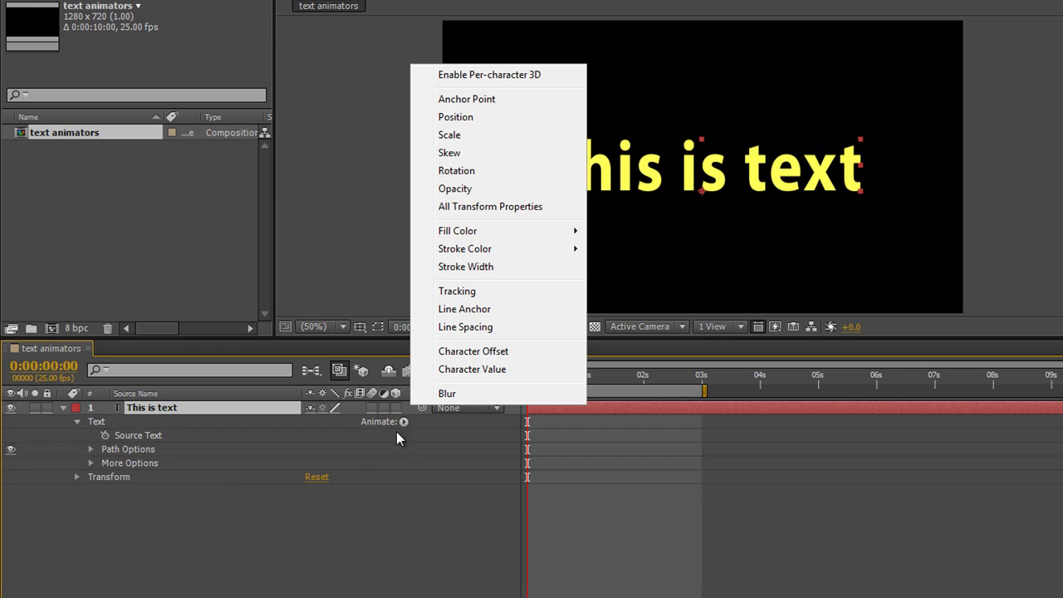
pyautogui.click(462, 207)
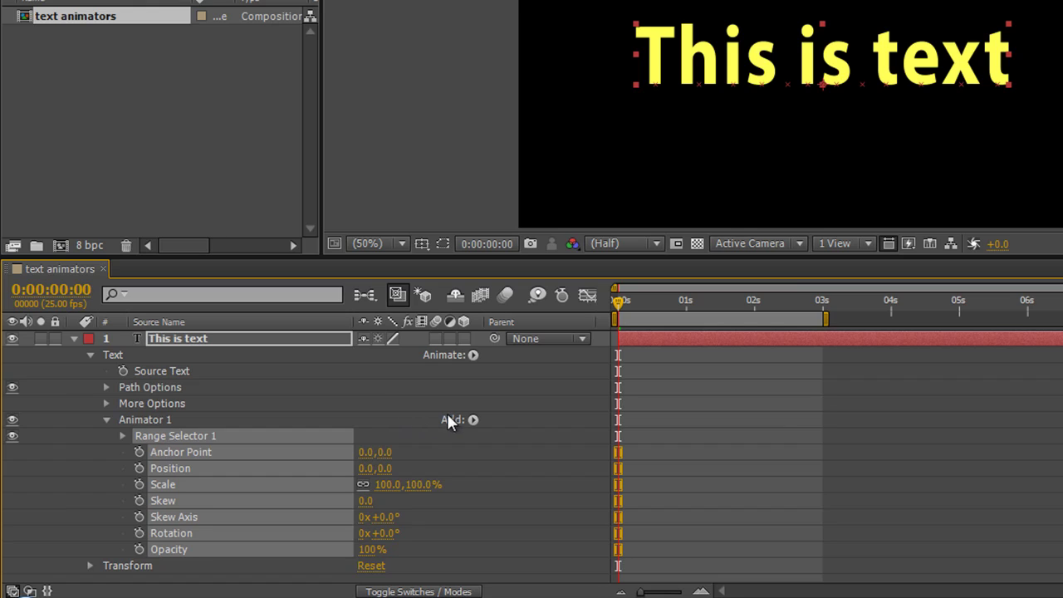
pyautogui.click(470, 420)
pyautogui.moveTo(550, 433)
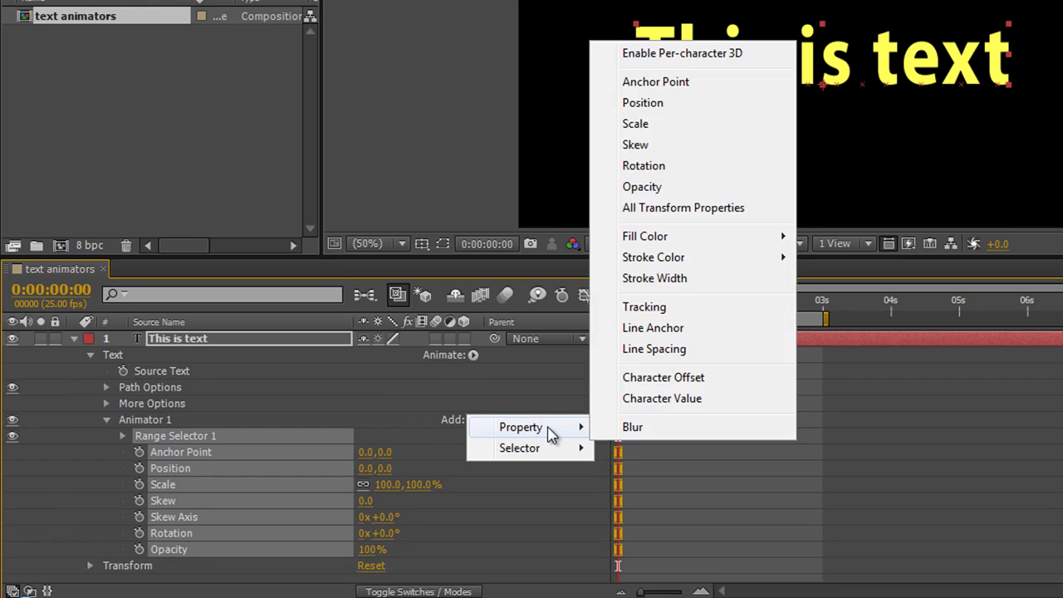